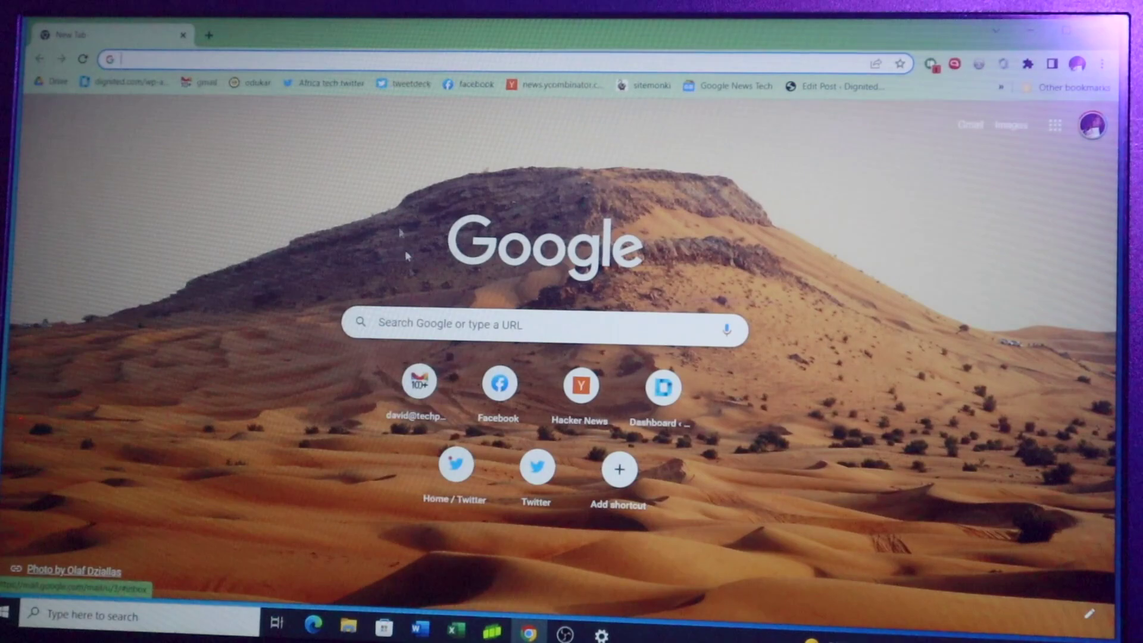
Step: Load the DD-WRT panel at 192.168.0.1 and rename the 2.4 GHz wl0 SSID to dave_wifi
type("1")
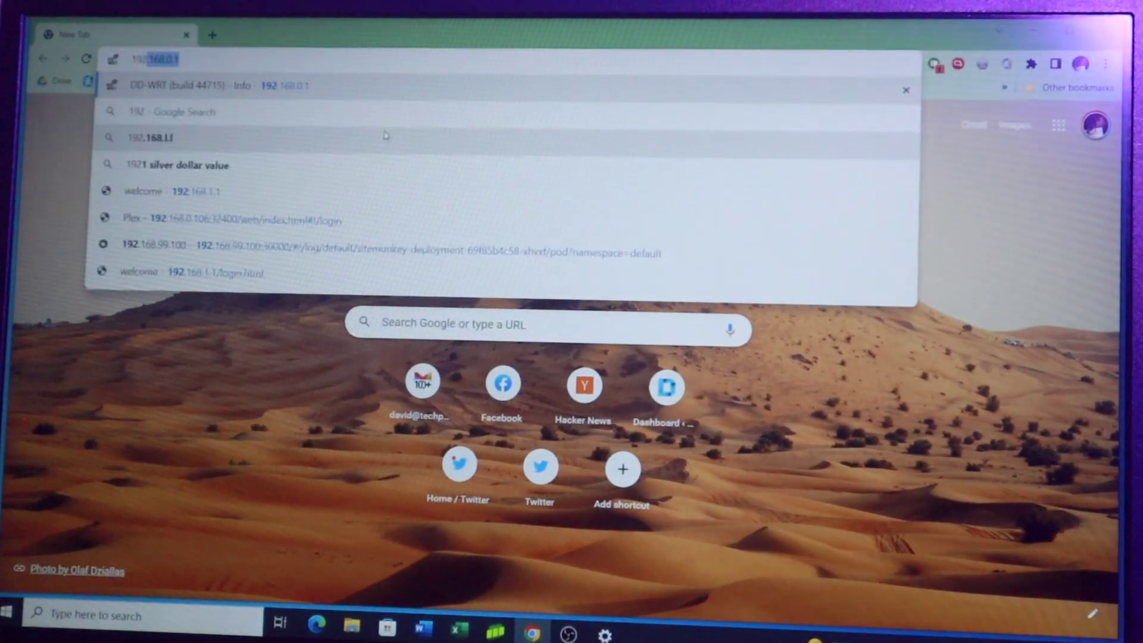
type("92")
key("Return")
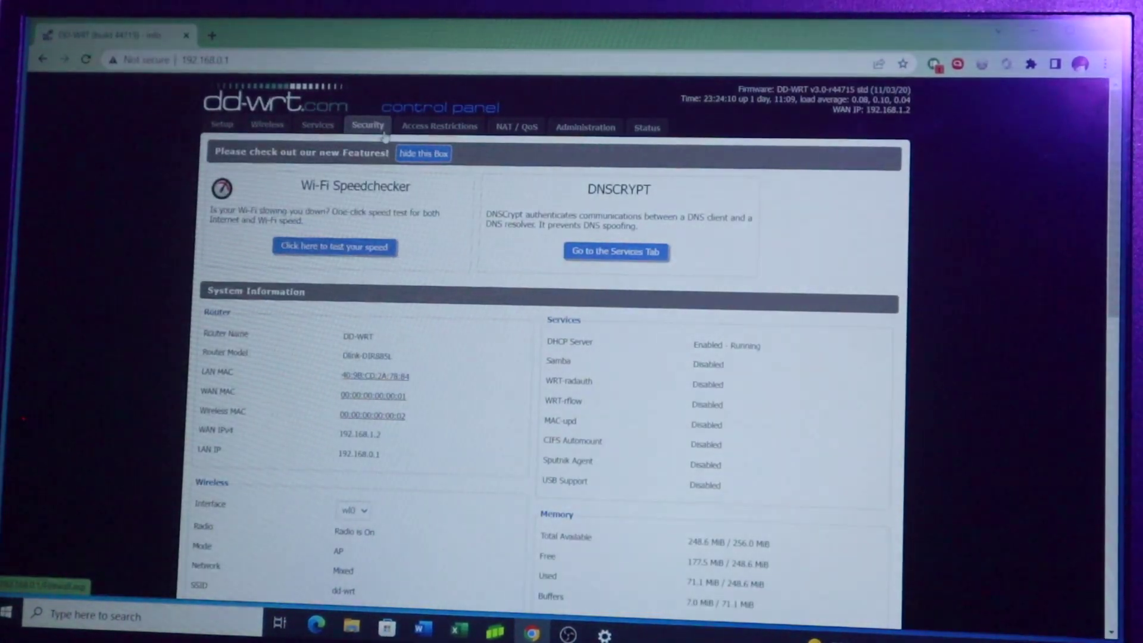
left_click(276, 126)
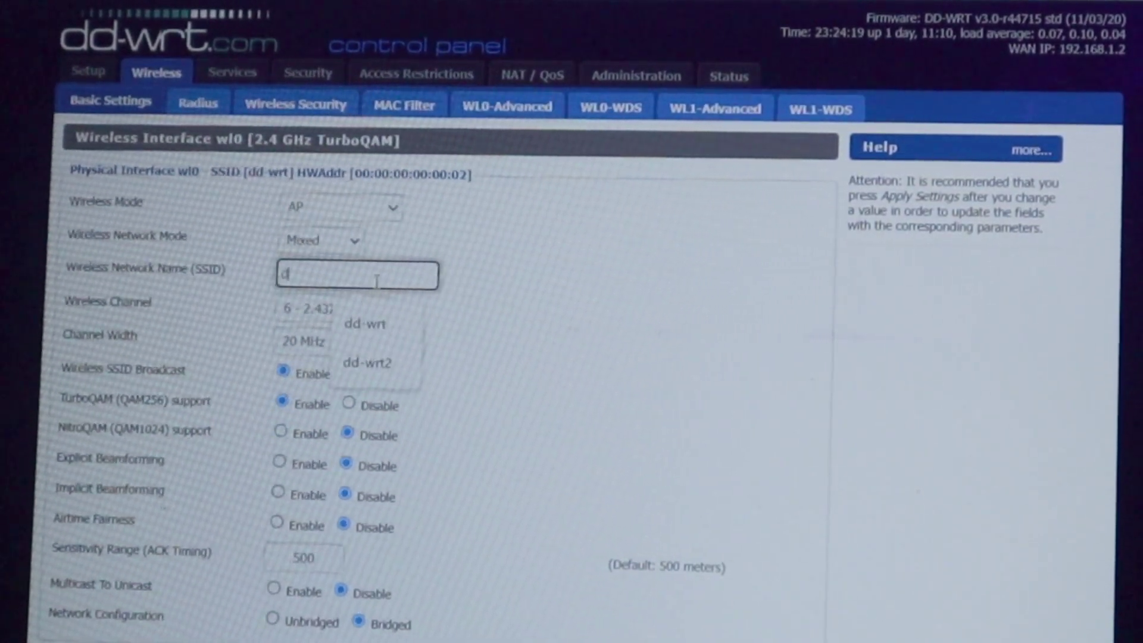
type("_")
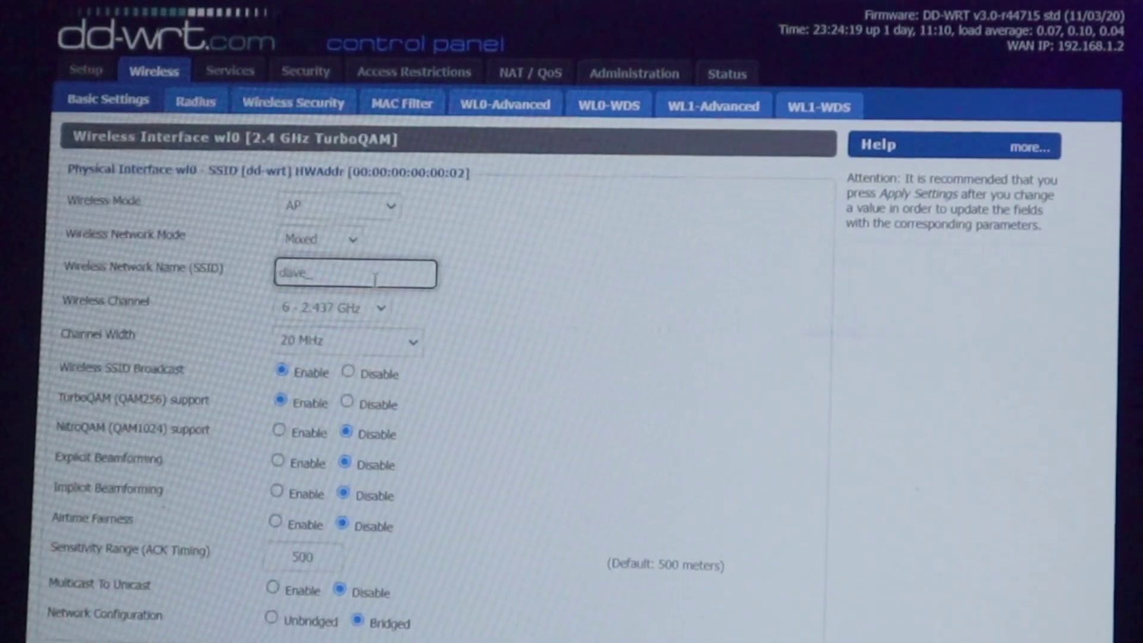
type("wifi")
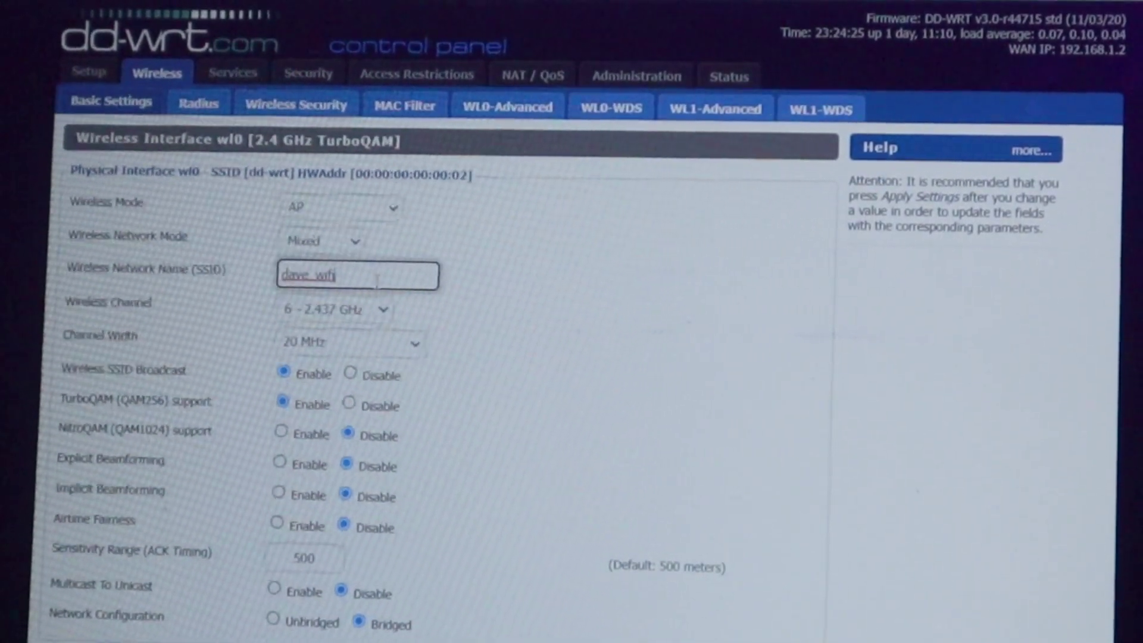
Step: Name the wl1 5 GHz SSID dave_wifi_5G and apply the wireless settings
scroll(376, 280, "down", 5)
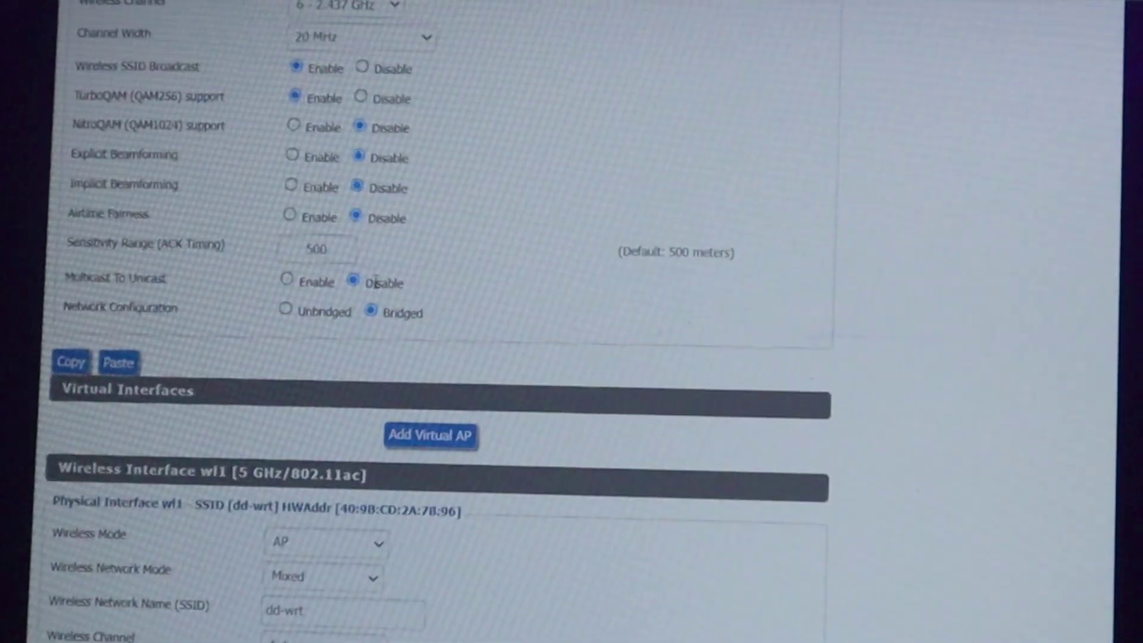
scroll(376, 280, "down", 5)
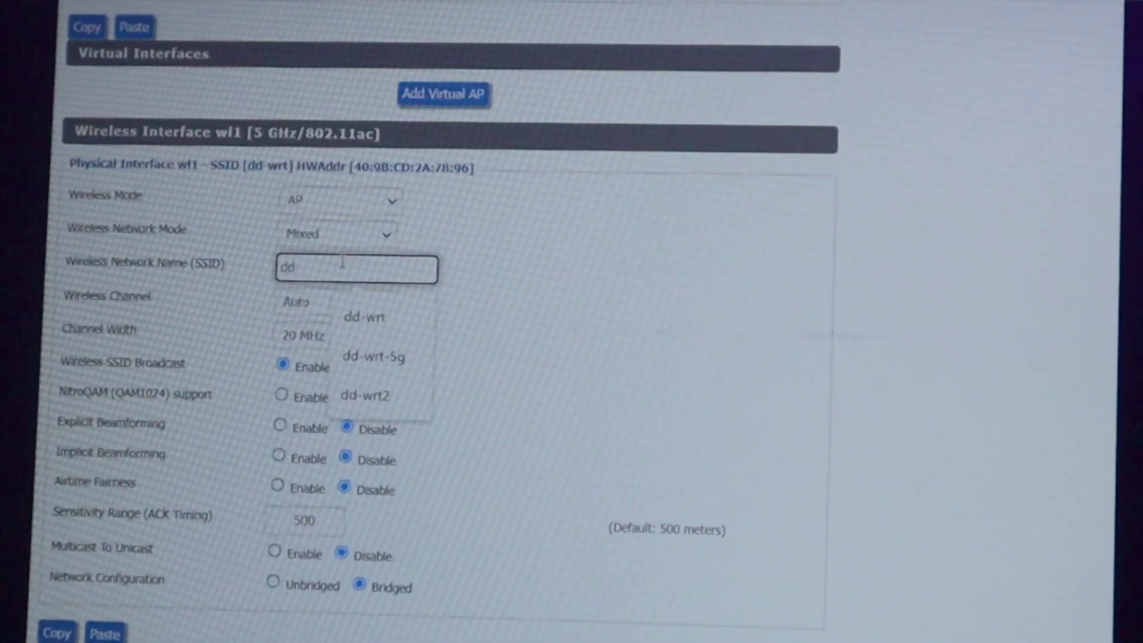
type("dave_wifi_5G")
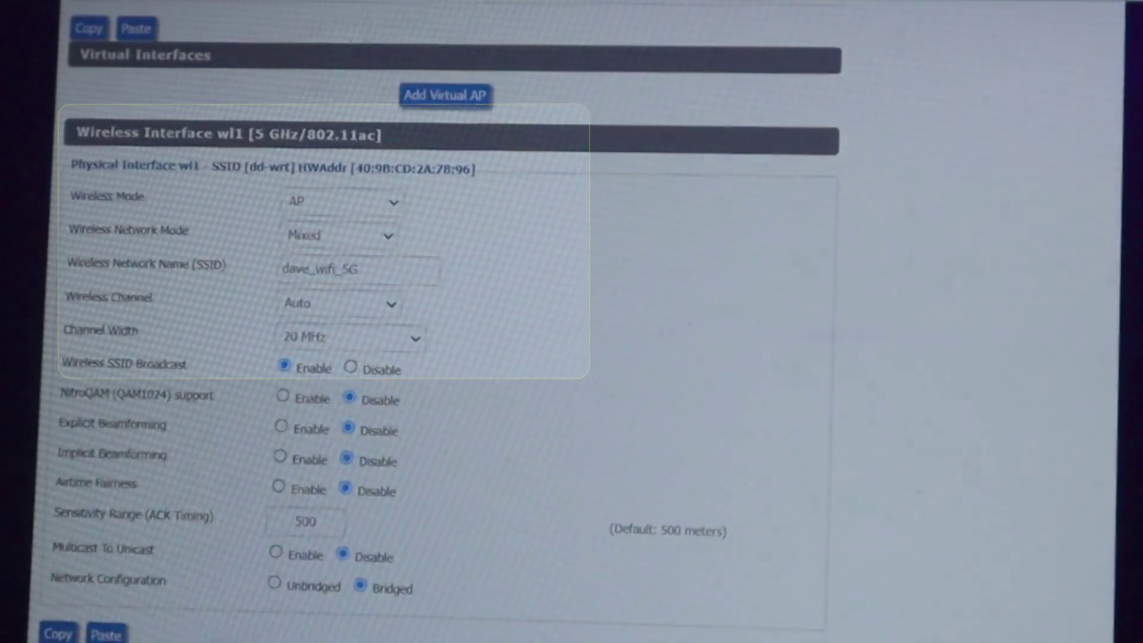
key("Return")
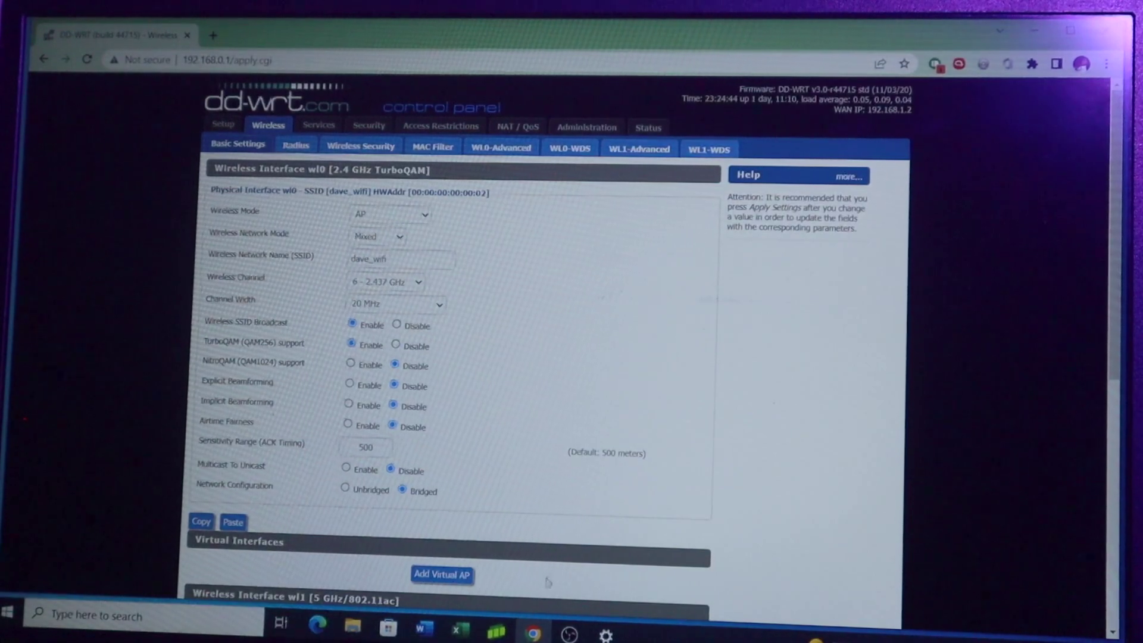
Step: Minimize Chrome to reveal the desktop
left_click(534, 635)
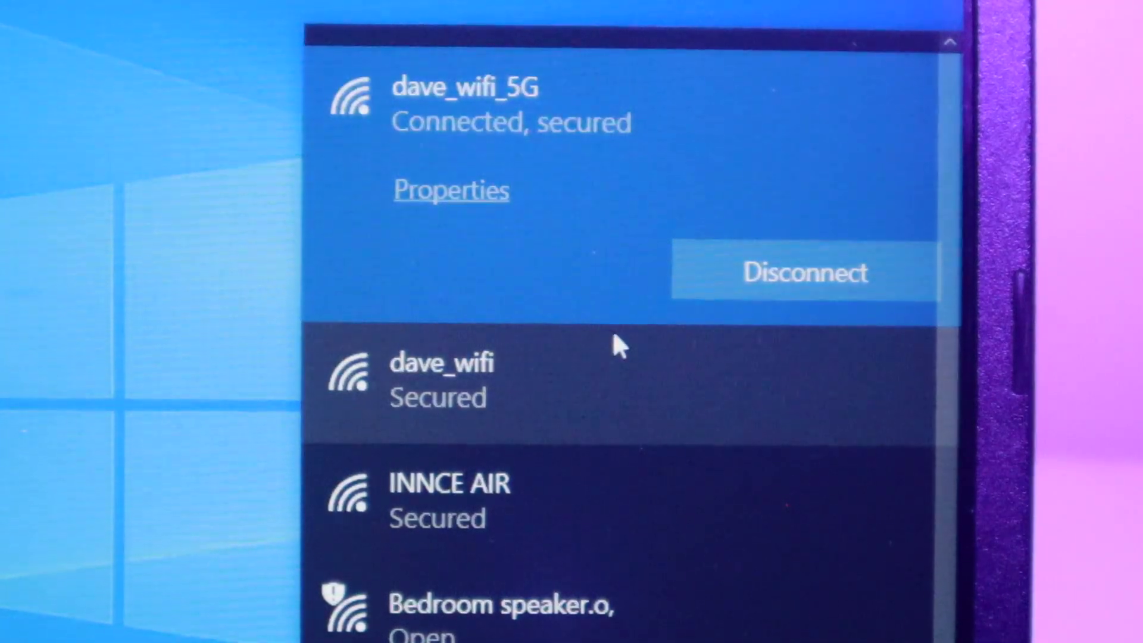
Step: Compare the dave_wifi and connected dave_wifi_5G entries in the Wi-Fi network list
left_click(613, 333)
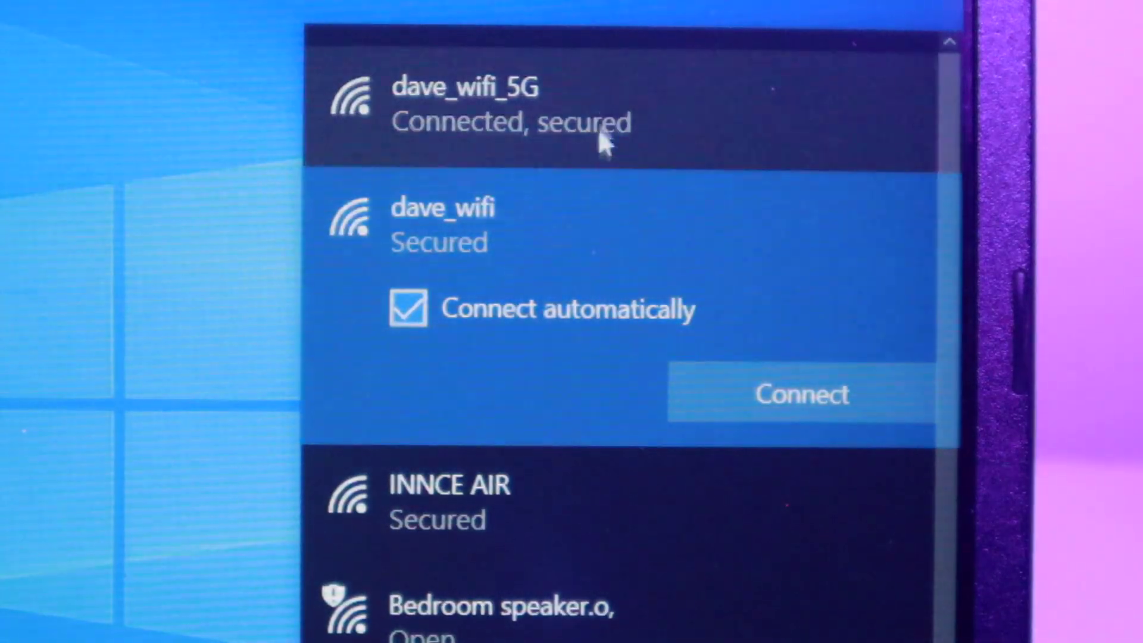
left_click(594, 70)
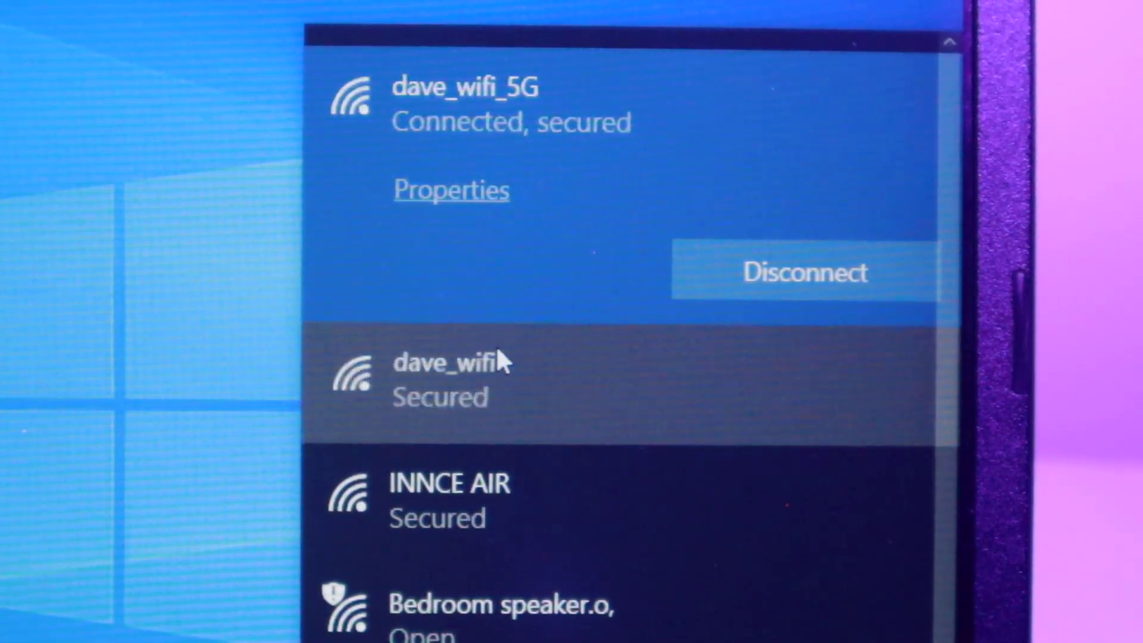
left_click(498, 352)
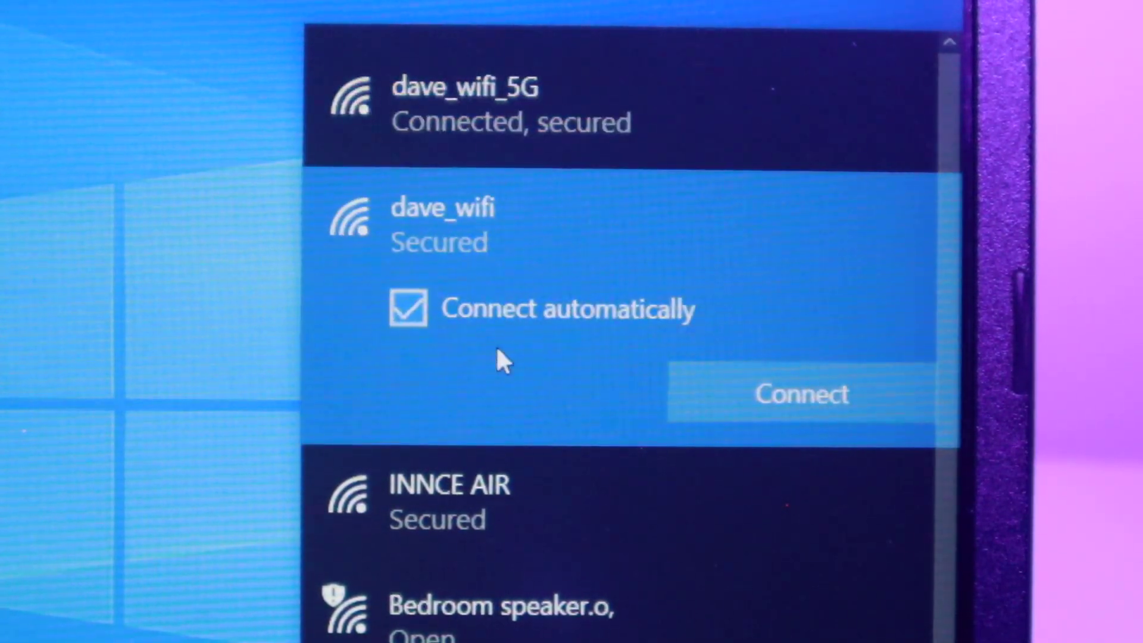
left_click(530, 59)
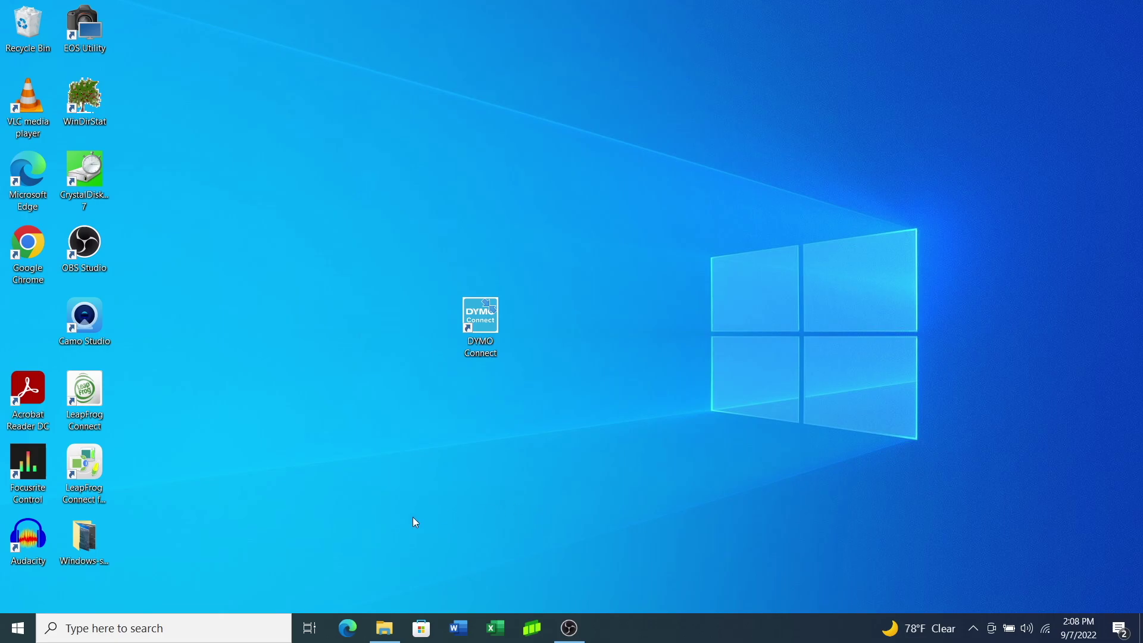
Step: Open Device Manager maximized and select the Intel(R) Dual Band Wireless-AC 8265 under Network adapters
left_click(166, 622)
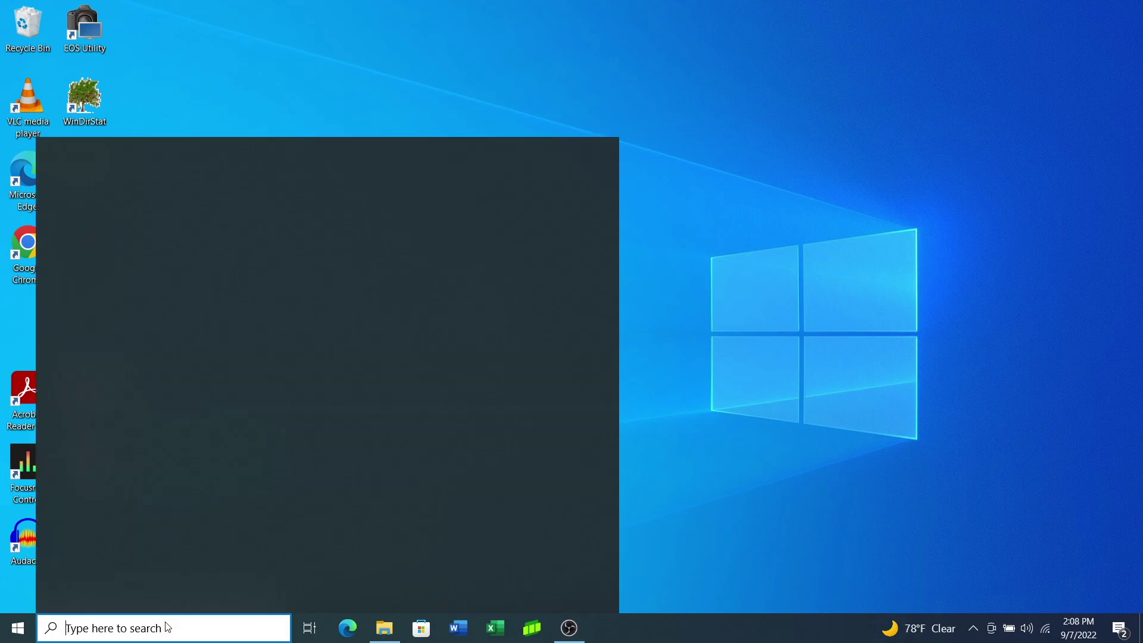
type("device ")
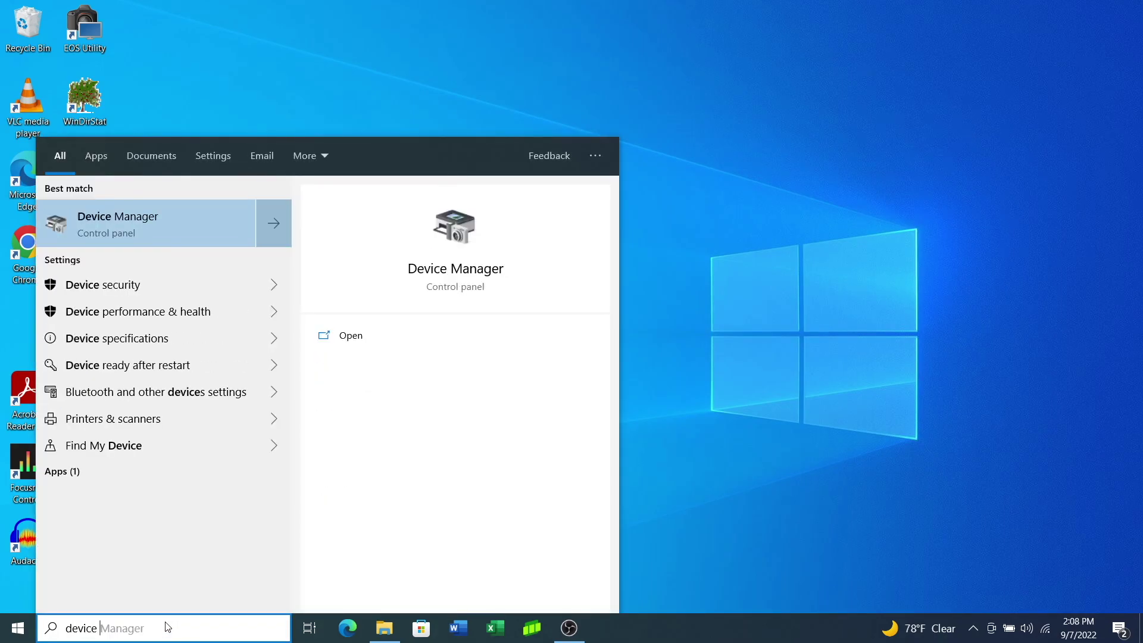
type("mana")
key("Return")
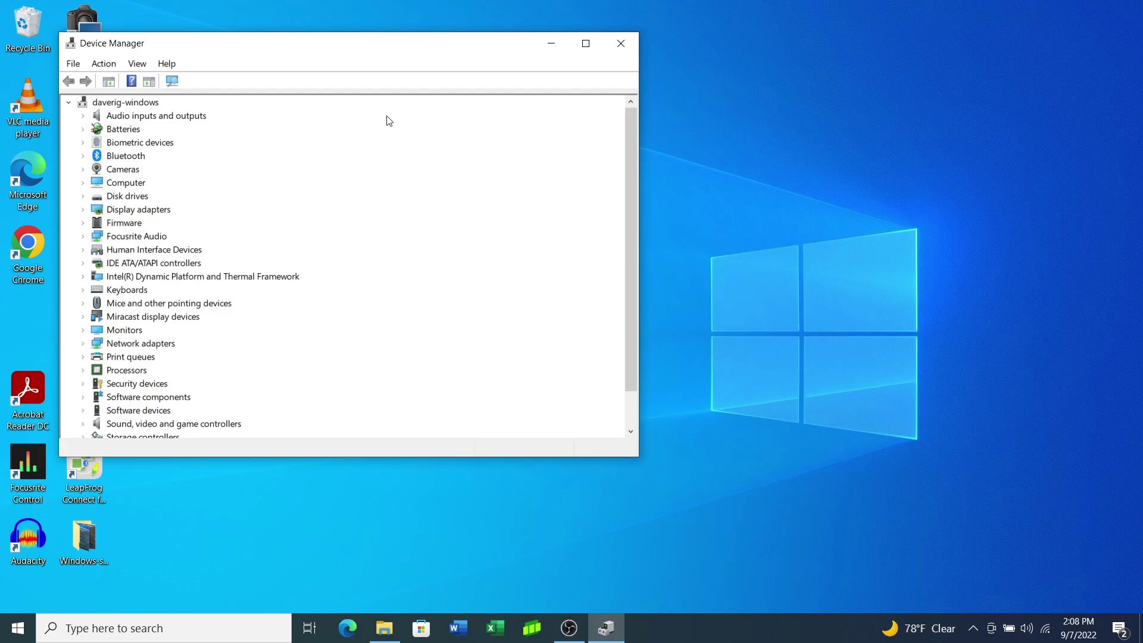
double_click(393, 48)
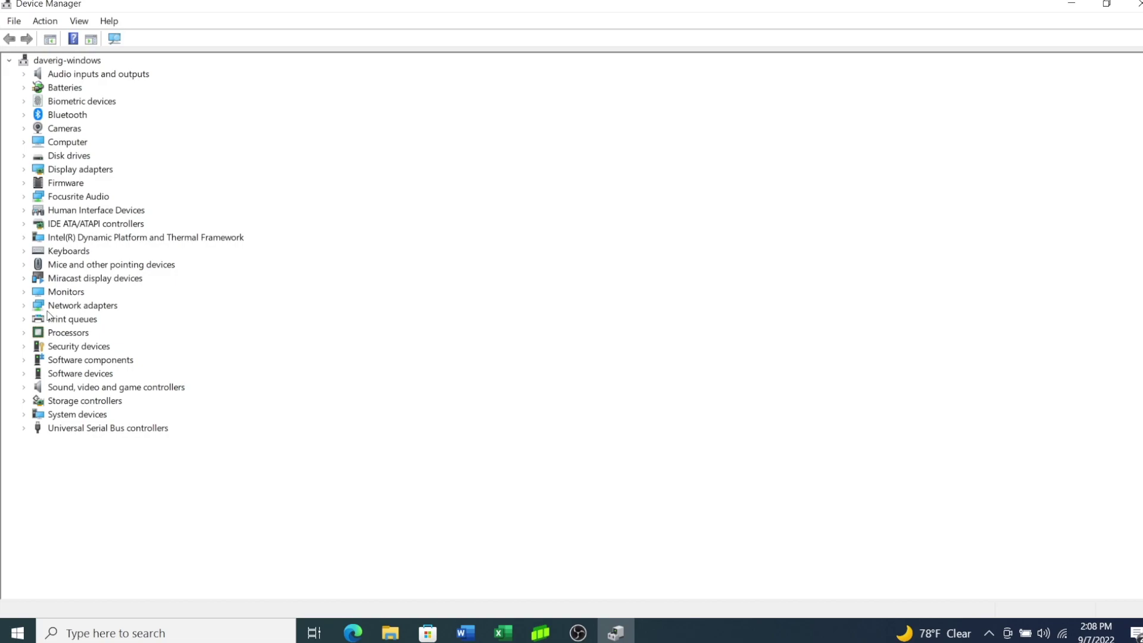
left_click(17, 282)
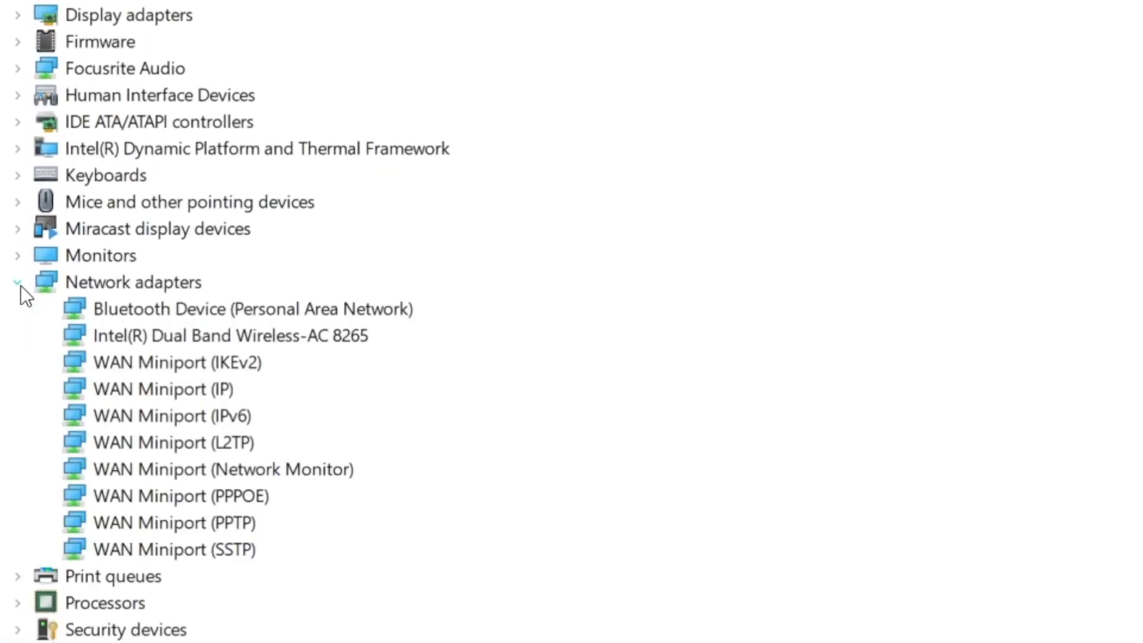
left_click(167, 340)
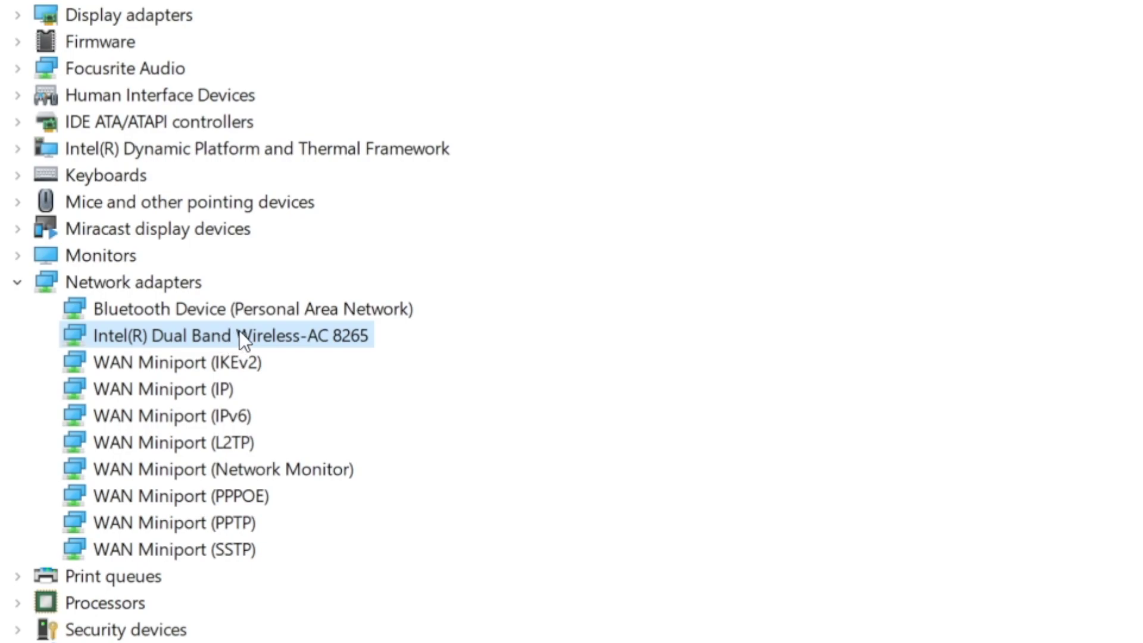
Step: Open the Intel Wireless-AC 8265 adapter's Properties on the Advanced tab
right_click(344, 349)
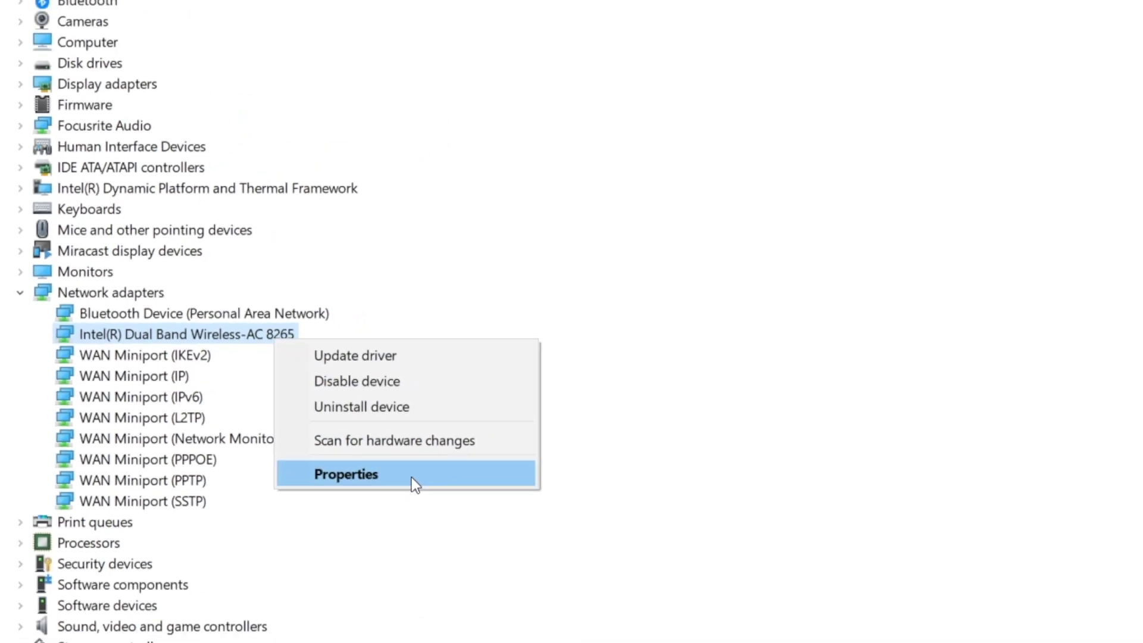
left_click(282, 426)
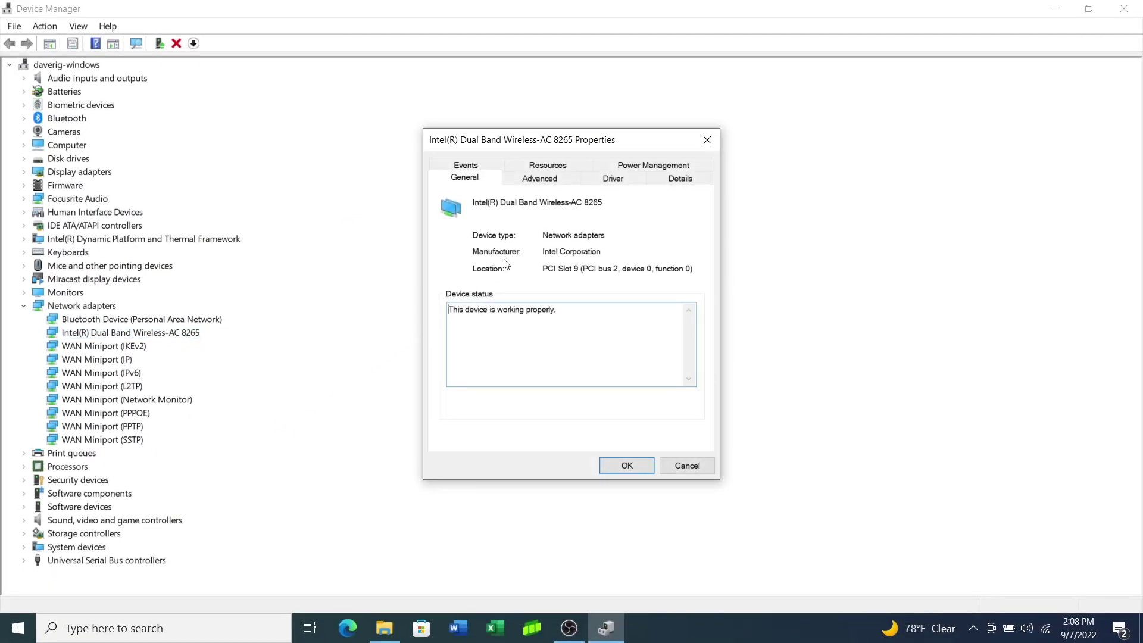
left_click(553, 180)
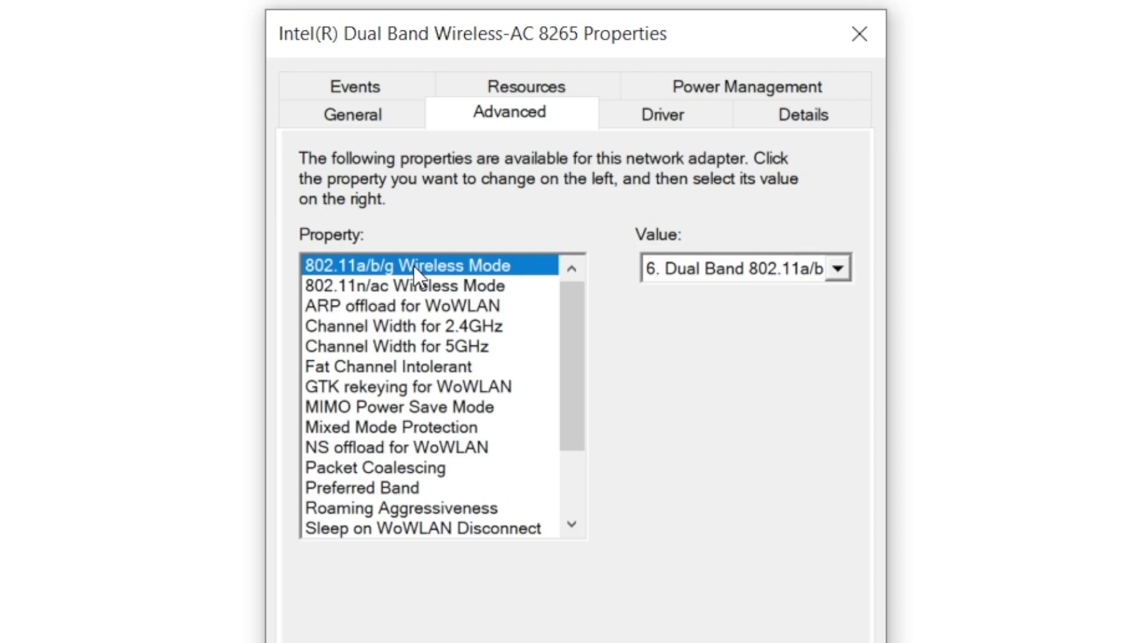
Step: Set the adapter's Preferred Band to '3. Prefer 5GHz band' and confirm with OK
left_click(411, 285)
left_click(397, 266)
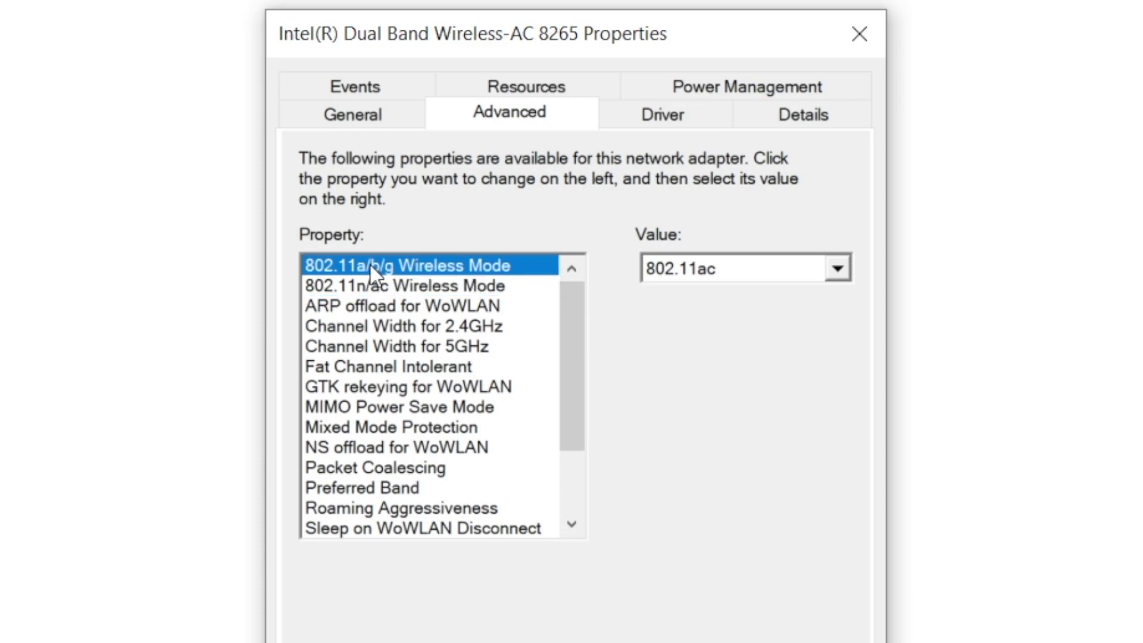
left_click(432, 290)
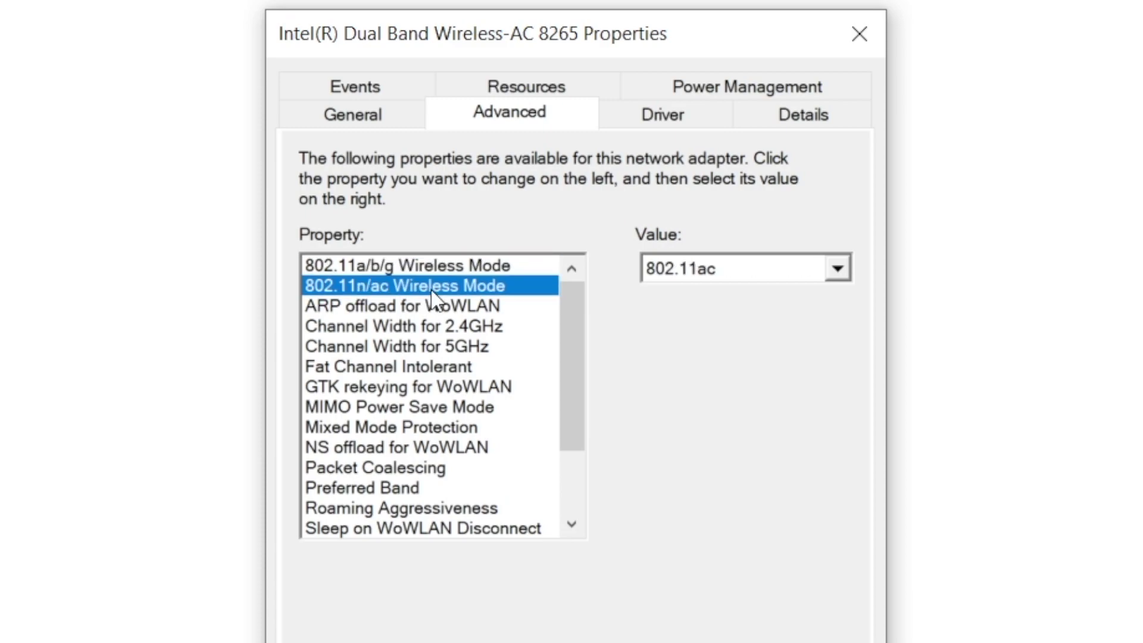
left_click(410, 488)
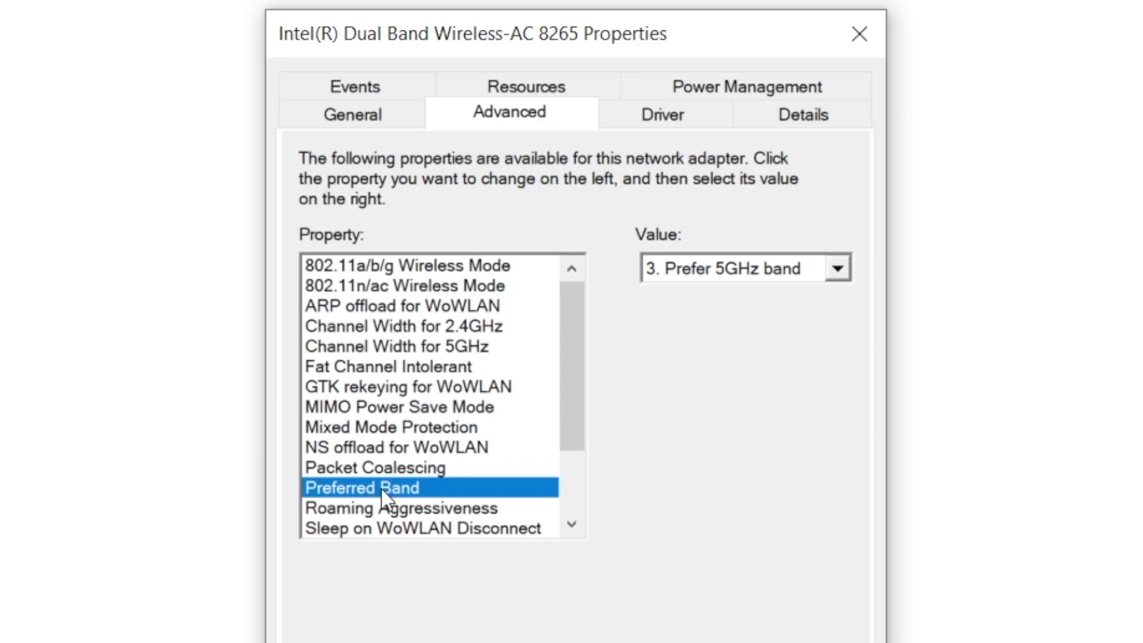
left_click(813, 267)
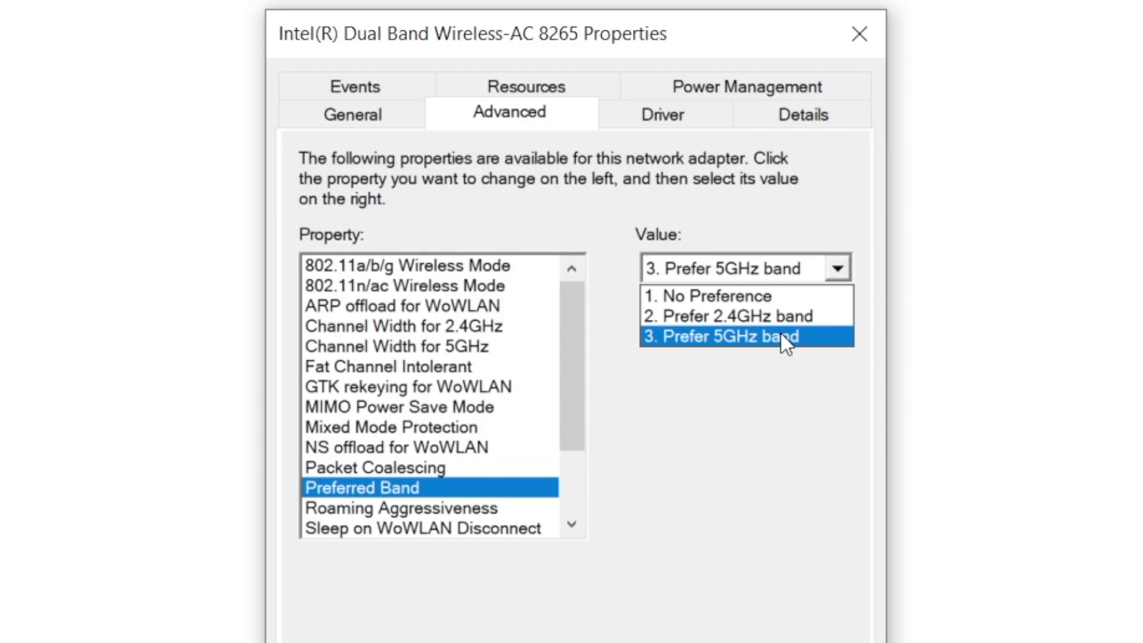
left_click(780, 335)
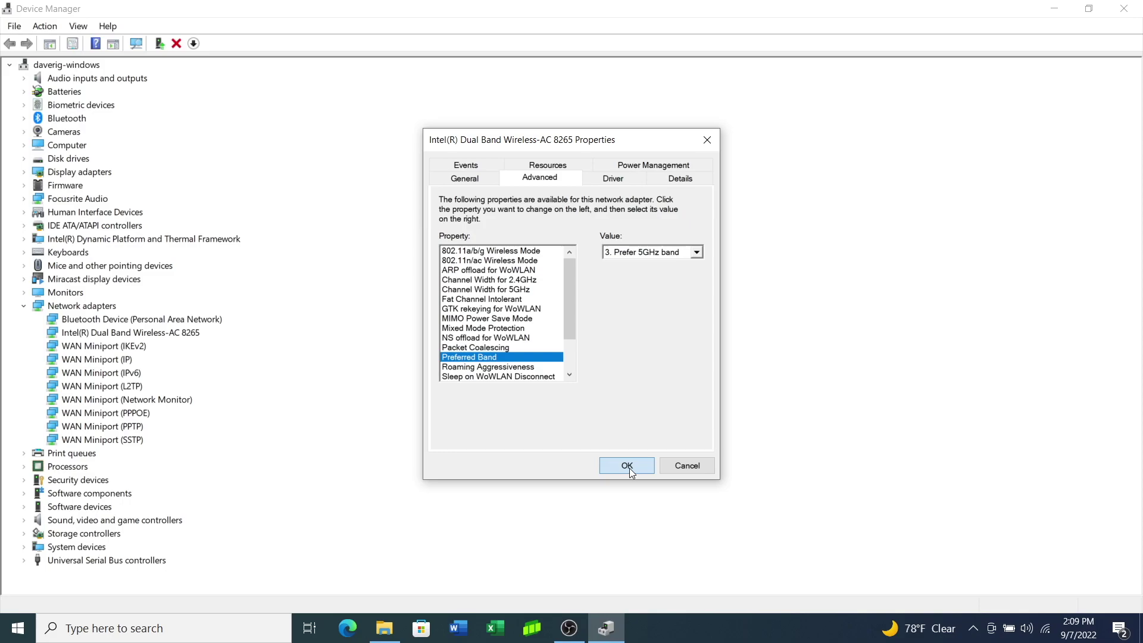
left_click(629, 477)
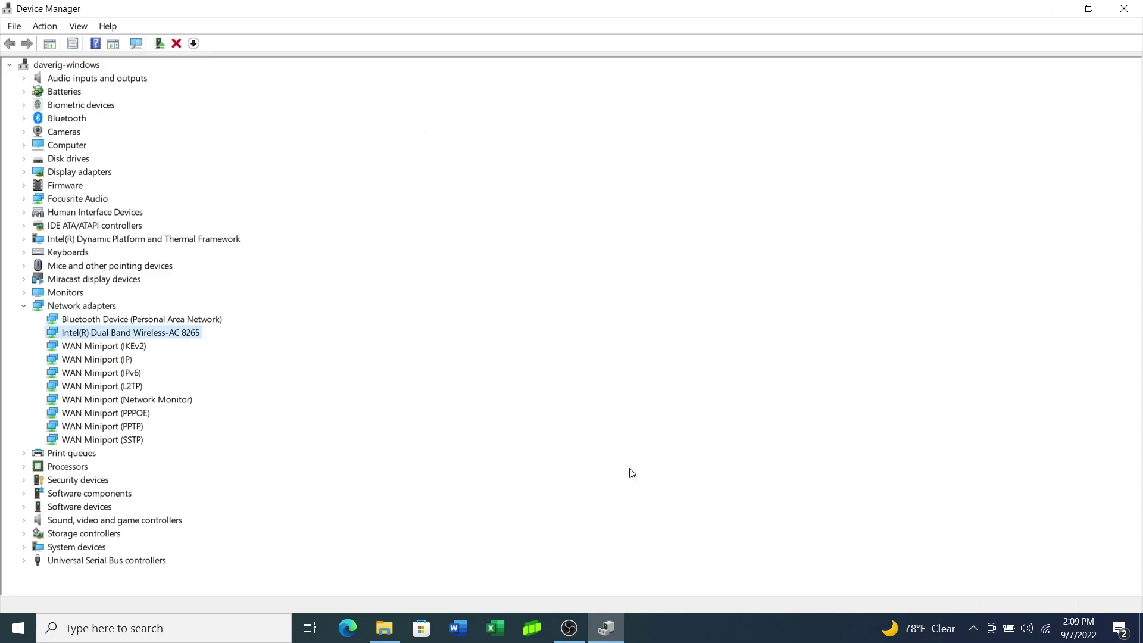
Step: Close Device Manager and view the connected dd-wrt network's properties showing 5 GHz band
left_click(1123, 9)
left_click(1047, 629)
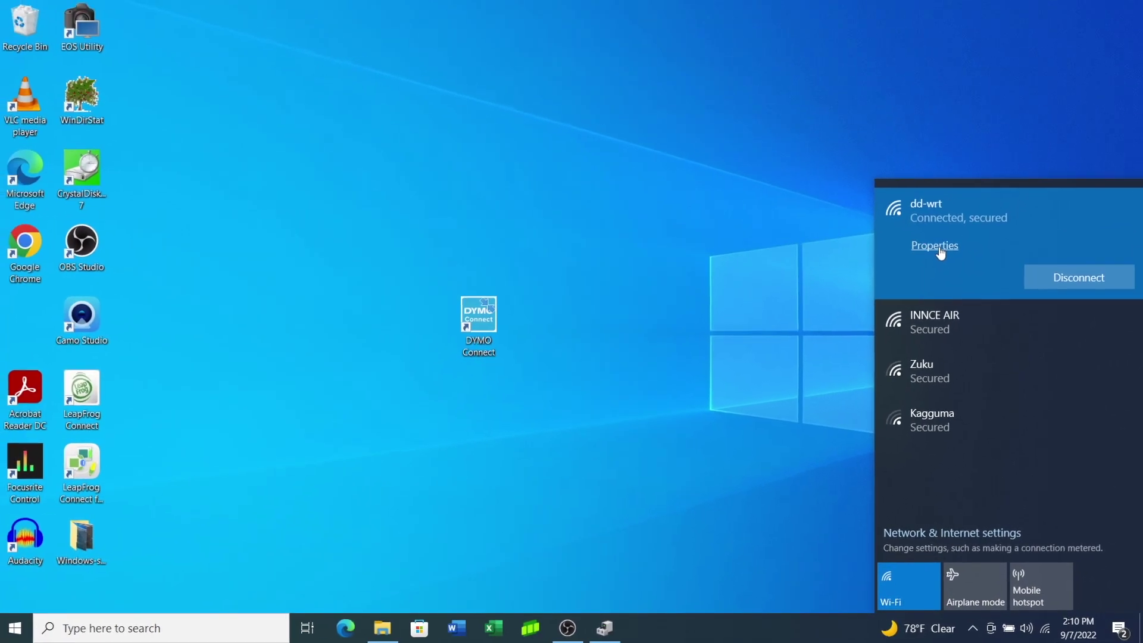
left_click(939, 247)
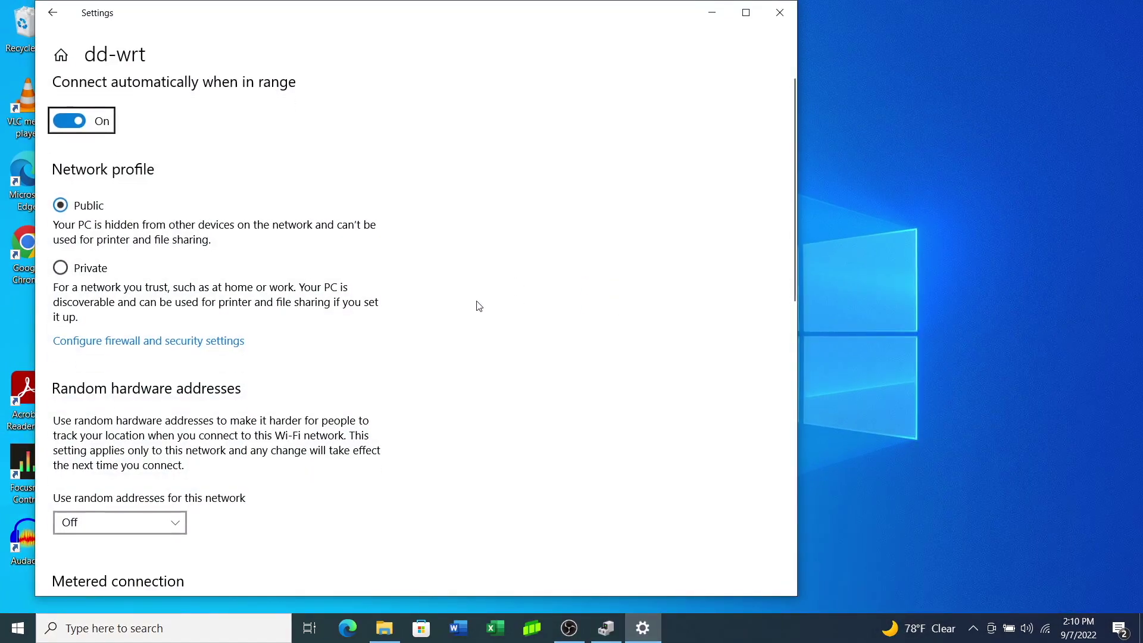
scroll(479, 306, "down", 8)
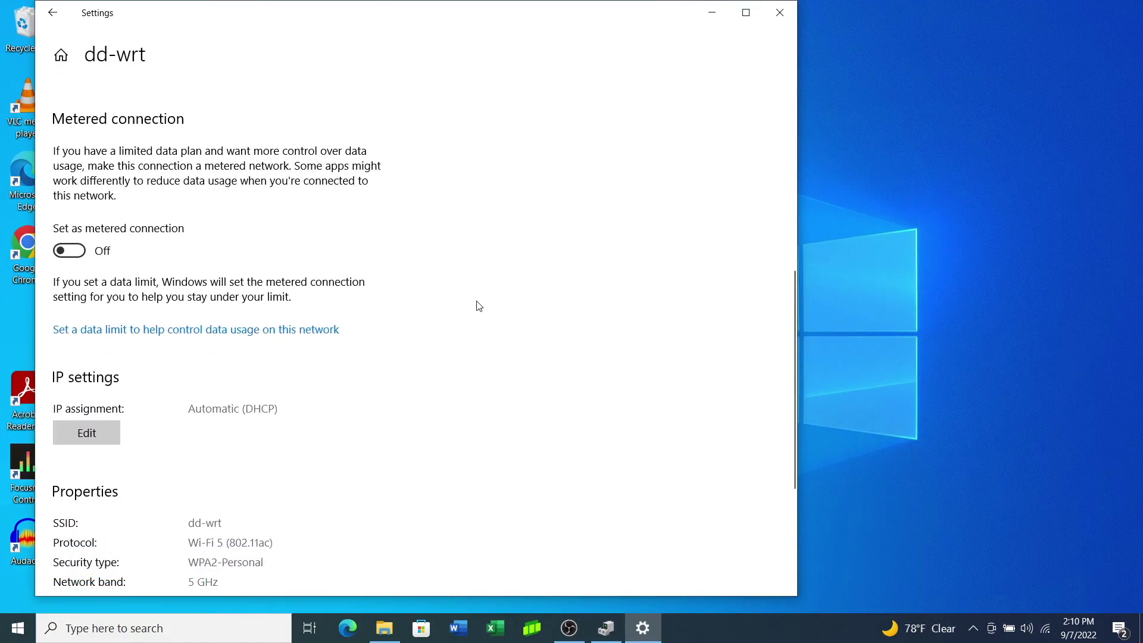
scroll(479, 306, "down", 4)
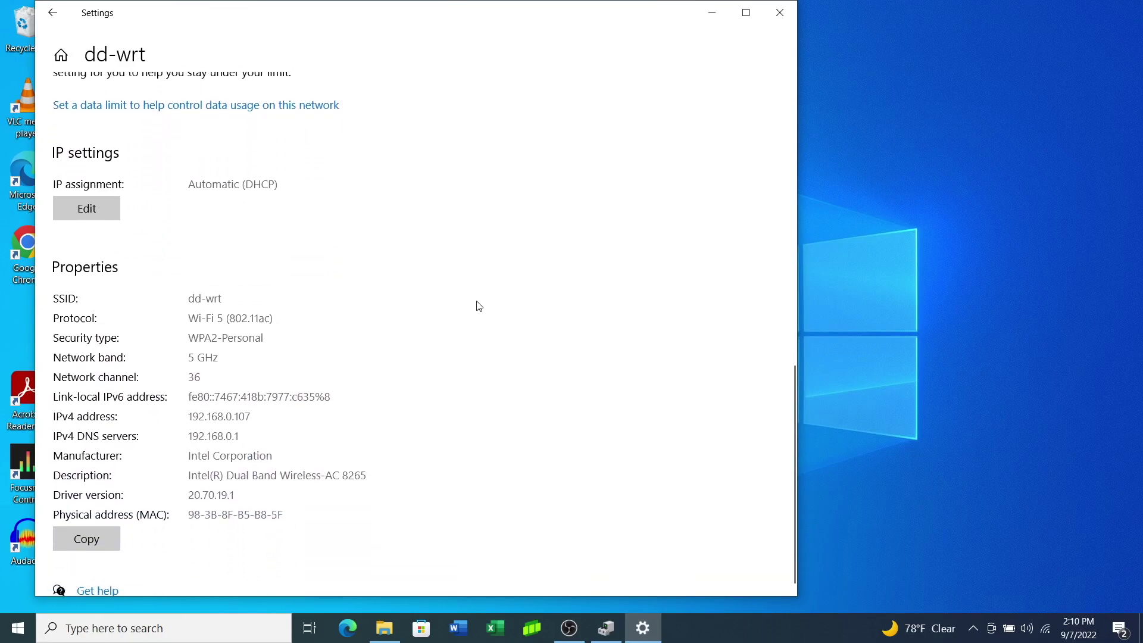
scroll(479, 307, "down", 1)
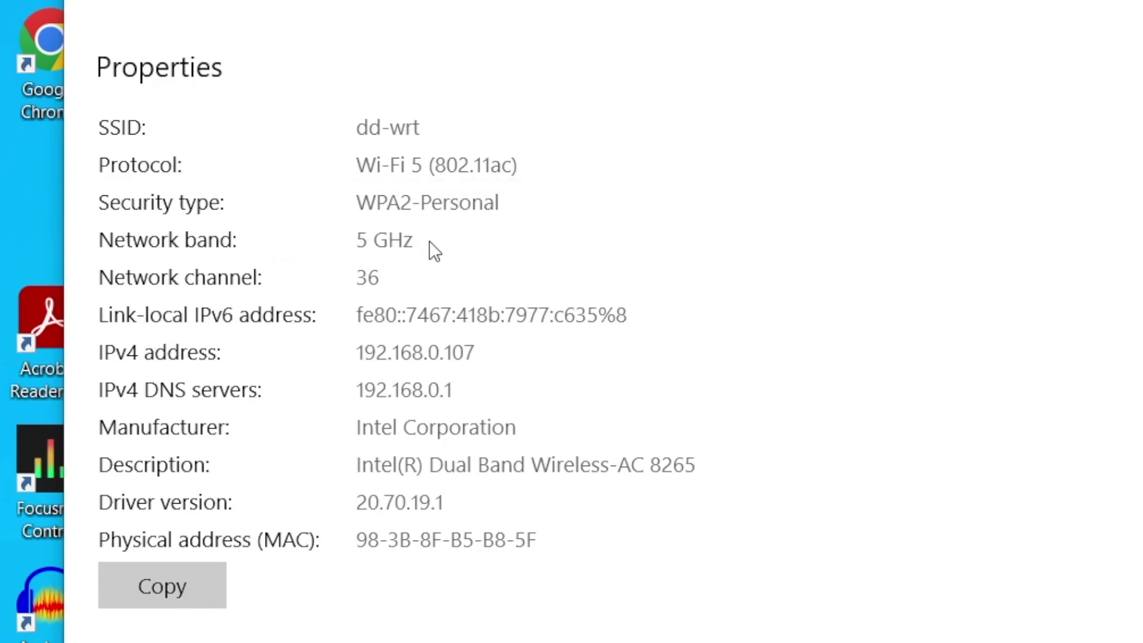
scroll(738, 175, "down", 1)
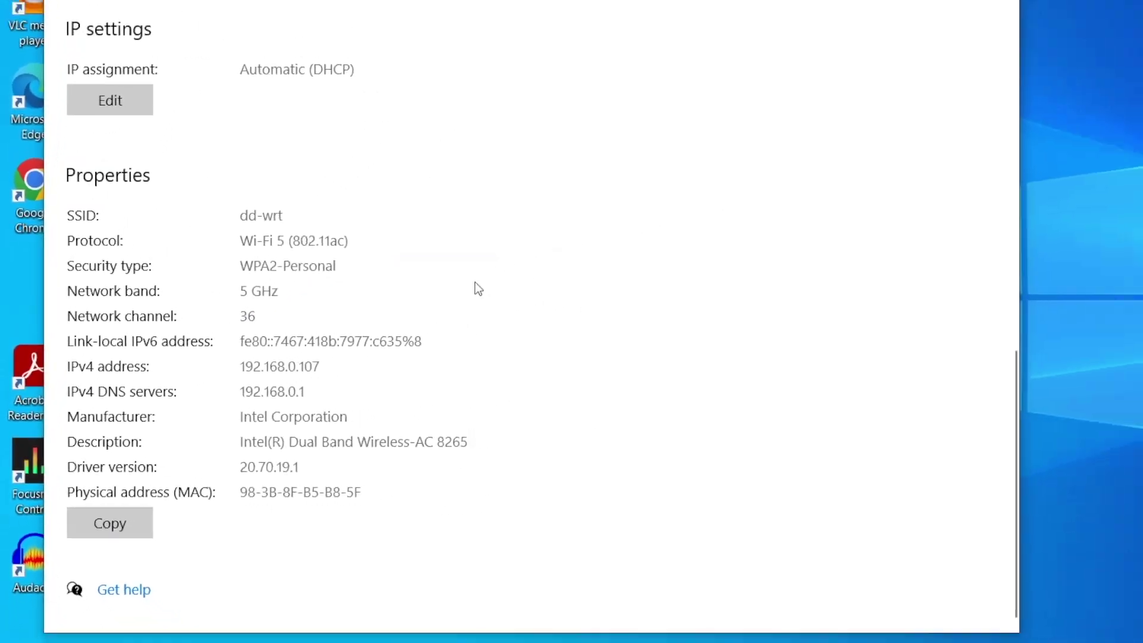